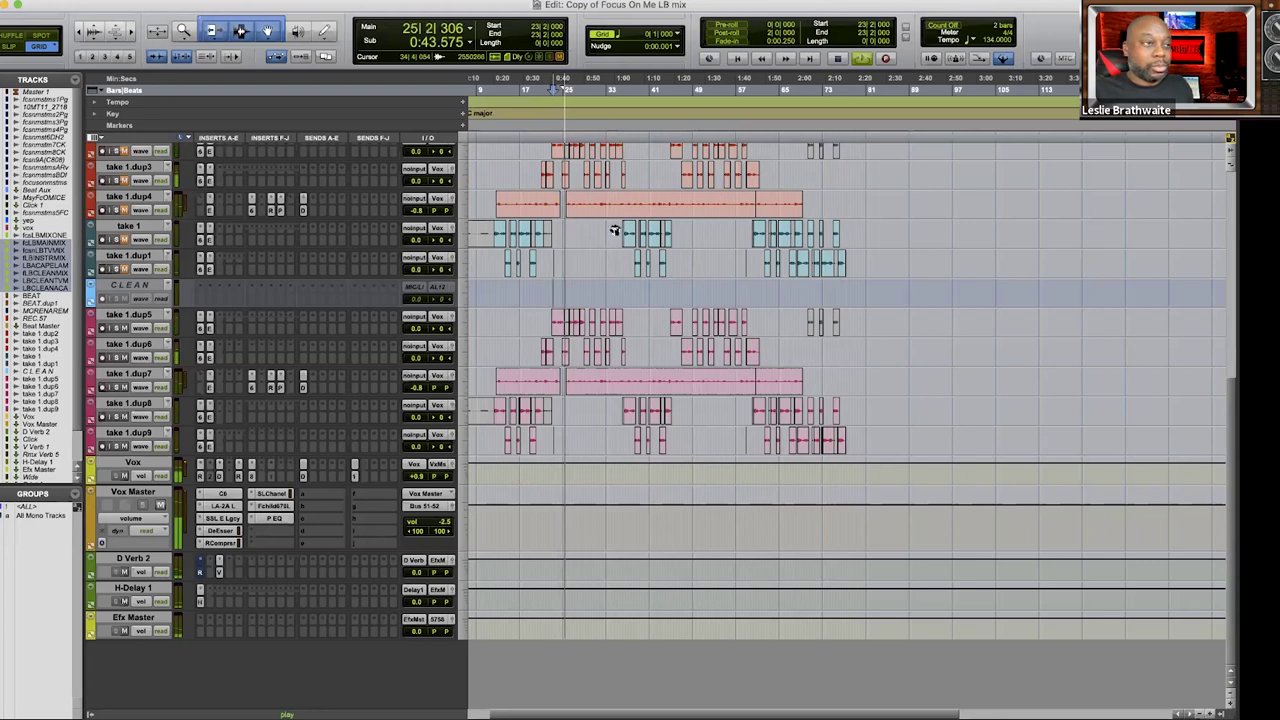
Stop the session playback
scroll(480, 190, "up", 10)
left_click_drag(423, 165, 422, 158)
key("space")
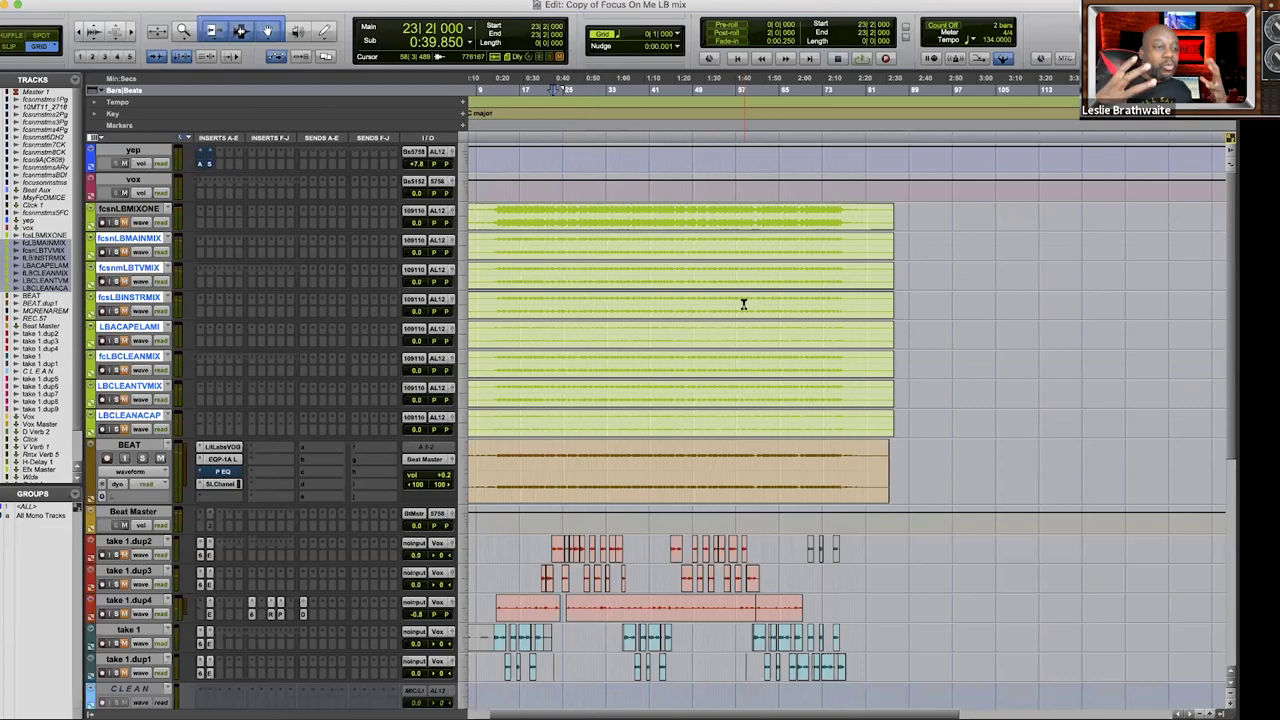
Inspect the settings of the Fairchild 670 compressor and the SSLChannel inserted on the Vox Master track
scroll(500, 490, "down", 10)
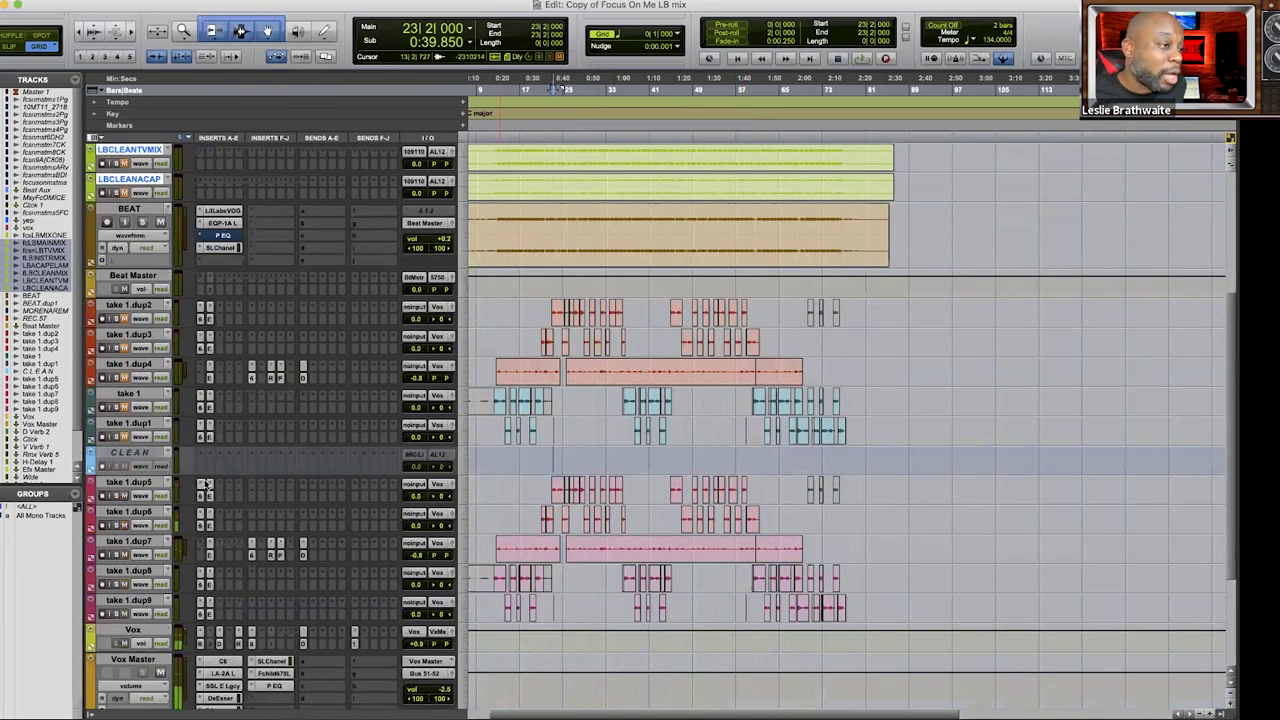
left_click(275, 506)
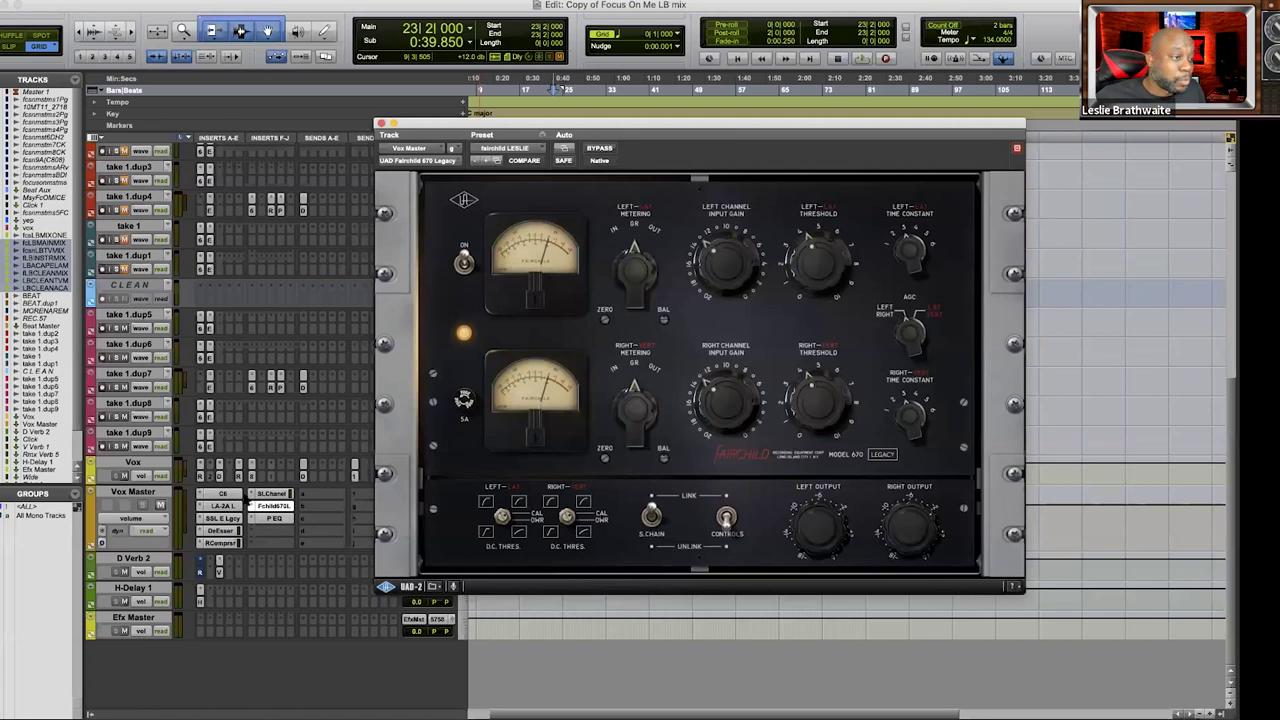
left_click(271, 494)
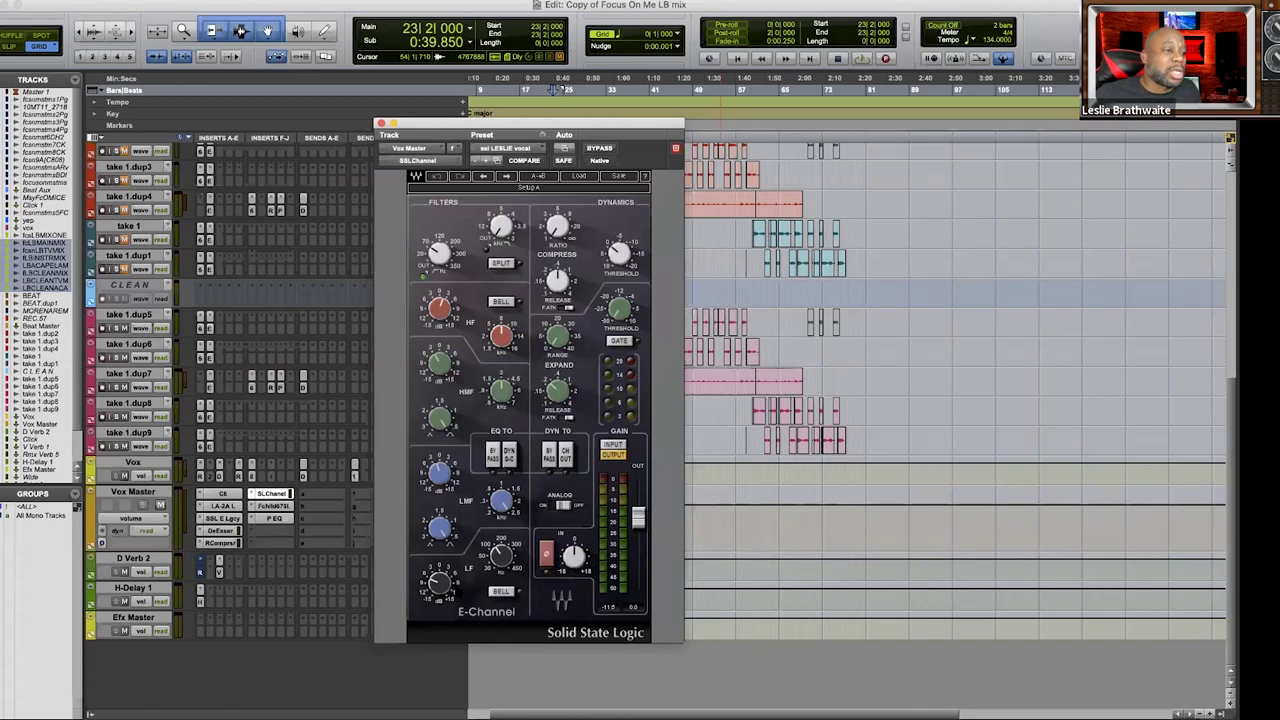
Adjust the HMF gain slightly in the Vox Master's SSLChannel and close the plug-in
mouse_move(440, 582)
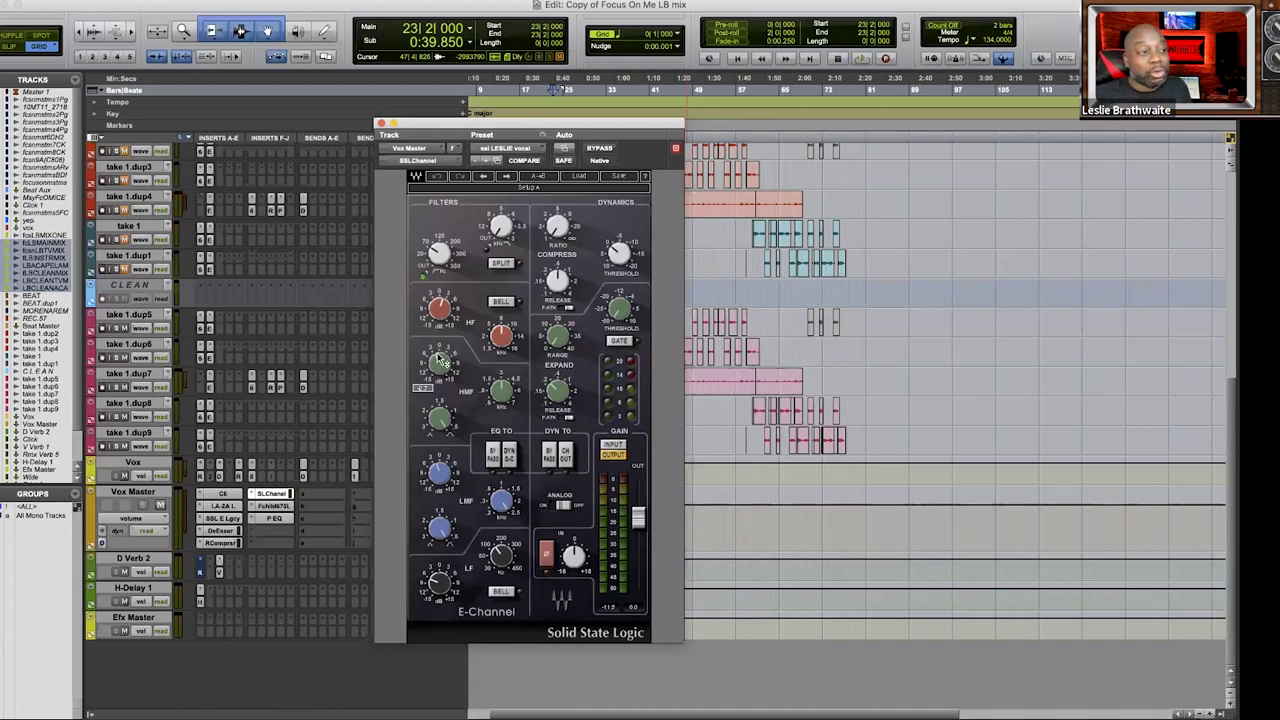
scroll(441, 362, "up", 2)
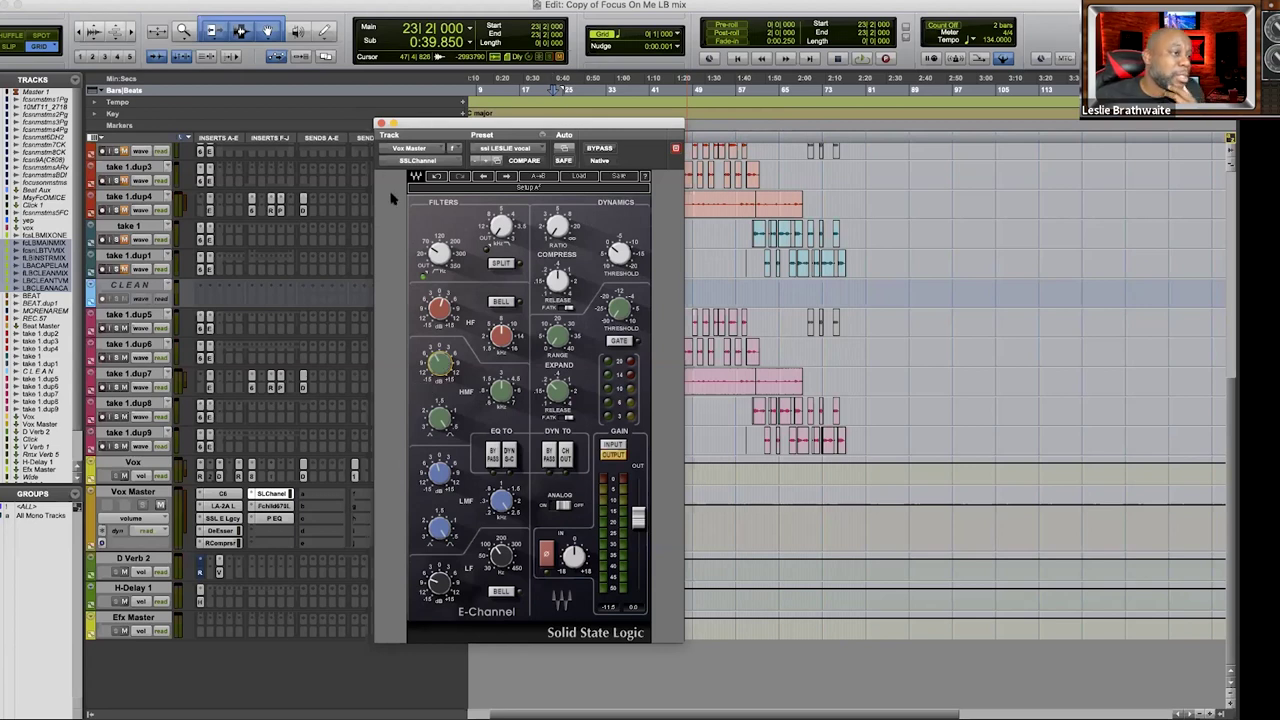
left_click(381, 123)
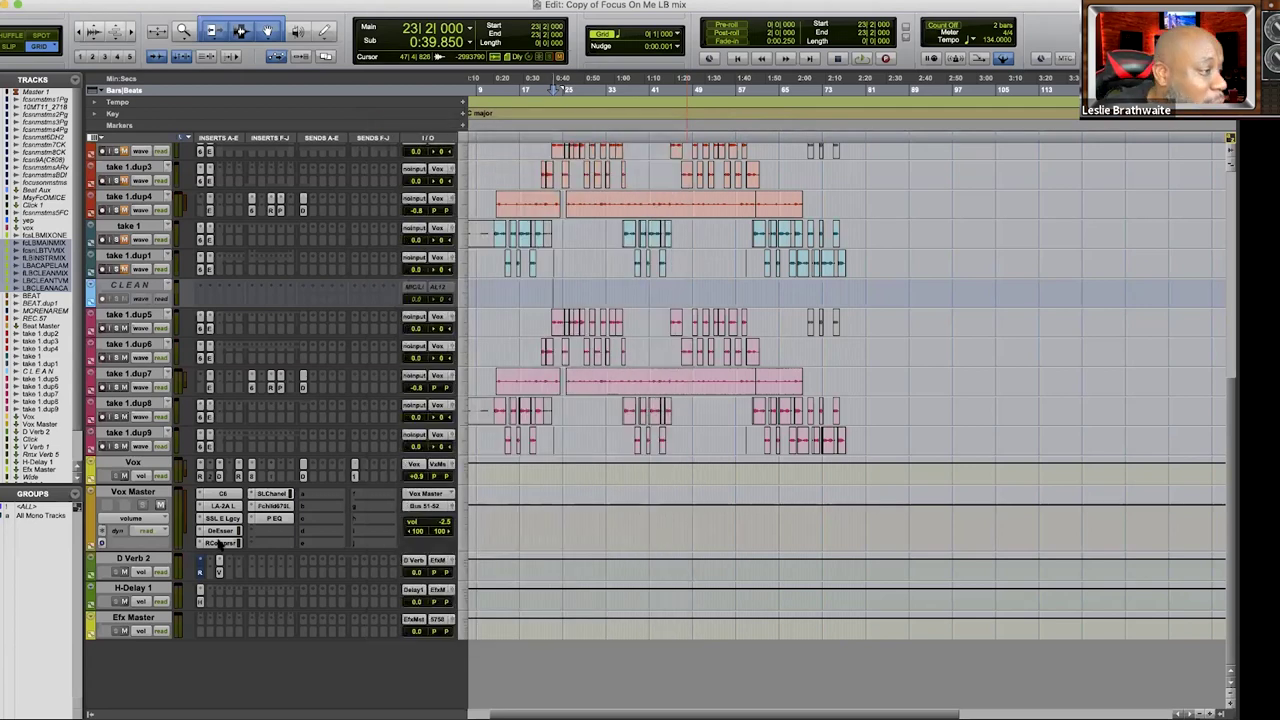
Examine the Vox Master's first five inserts: C6, LA-2A, SSL E Legacy channel strip, DeEsser and RCompressor
left_click(226, 519)
left_click(224, 531)
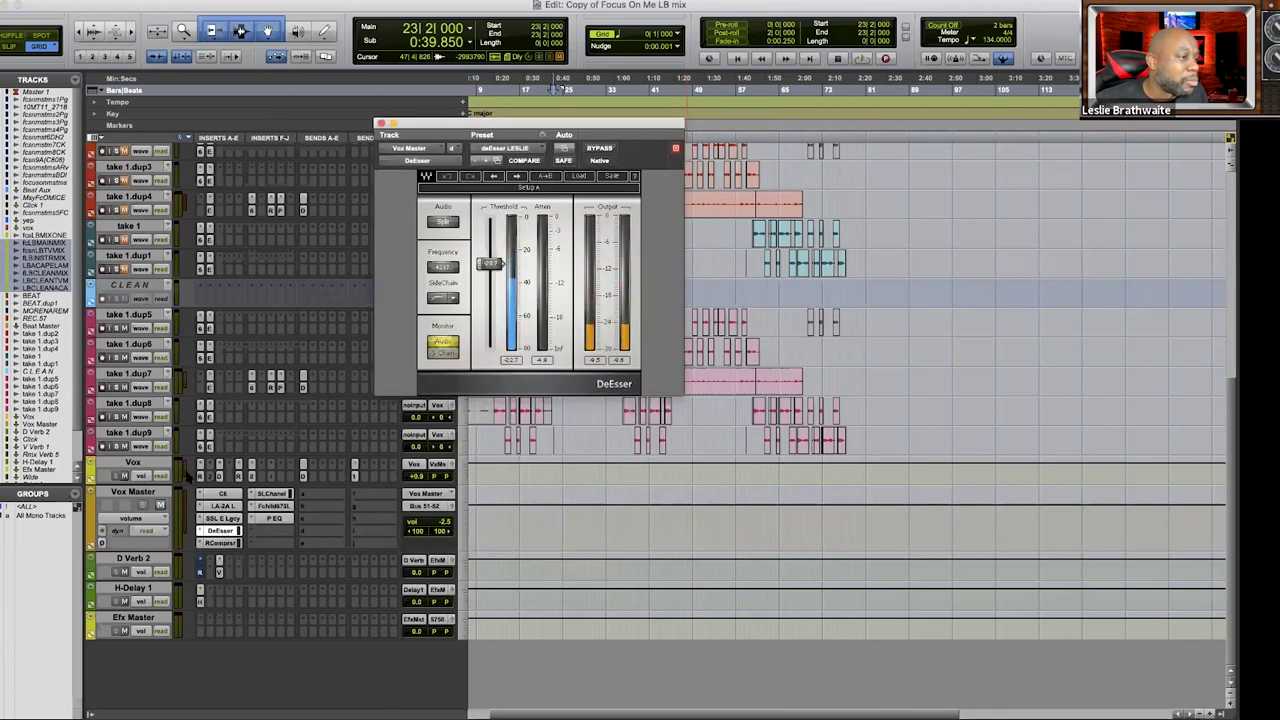
left_click(224, 497)
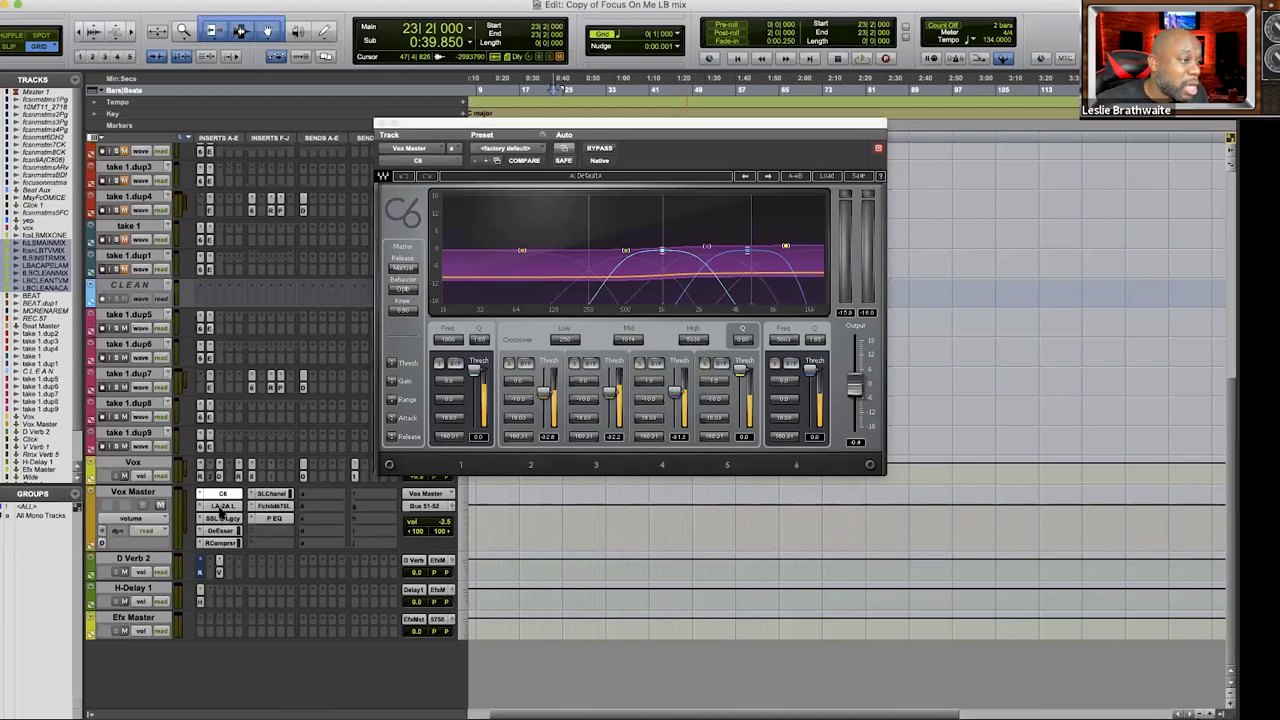
left_click(222, 507)
left_click(225, 519)
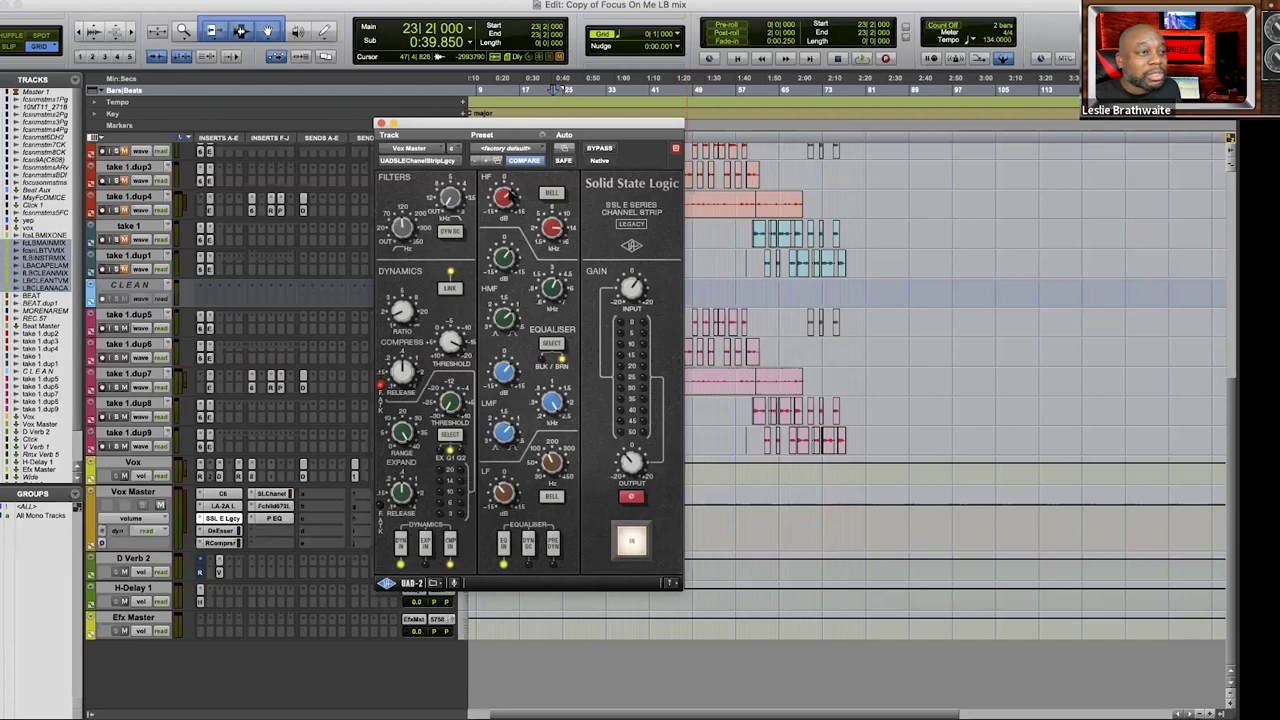
left_click(225, 533)
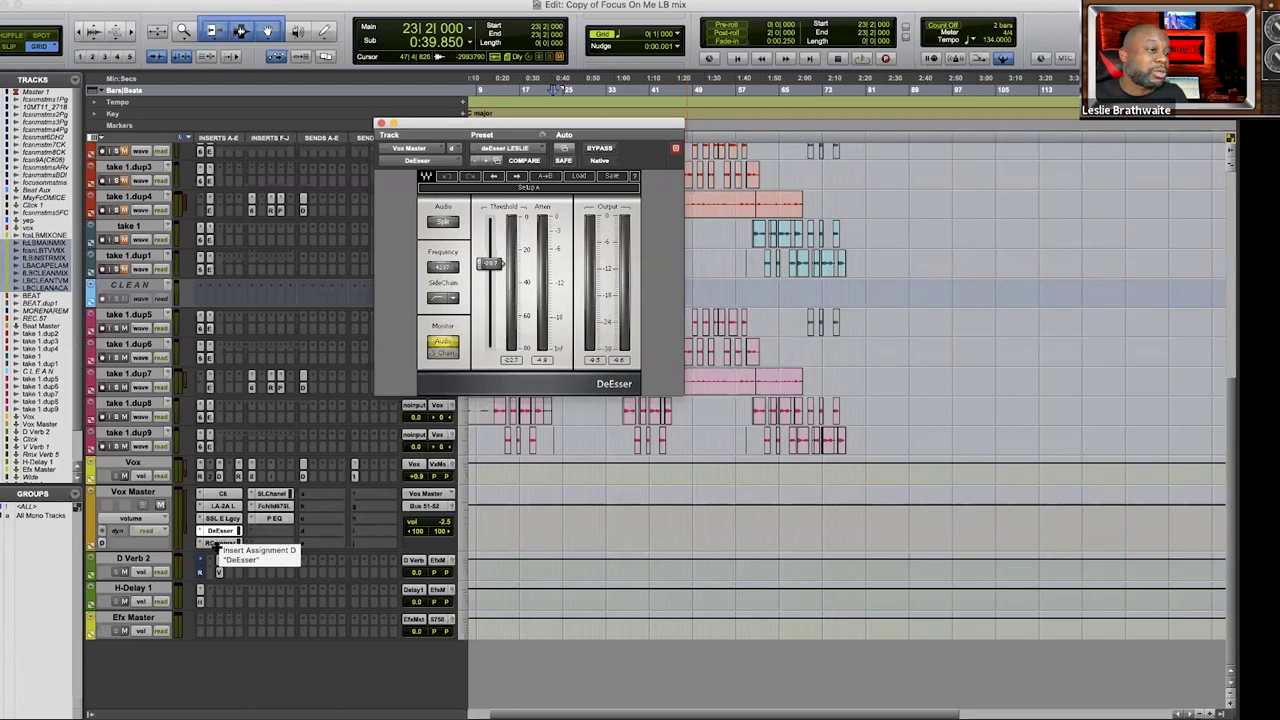
left_click(219, 543)
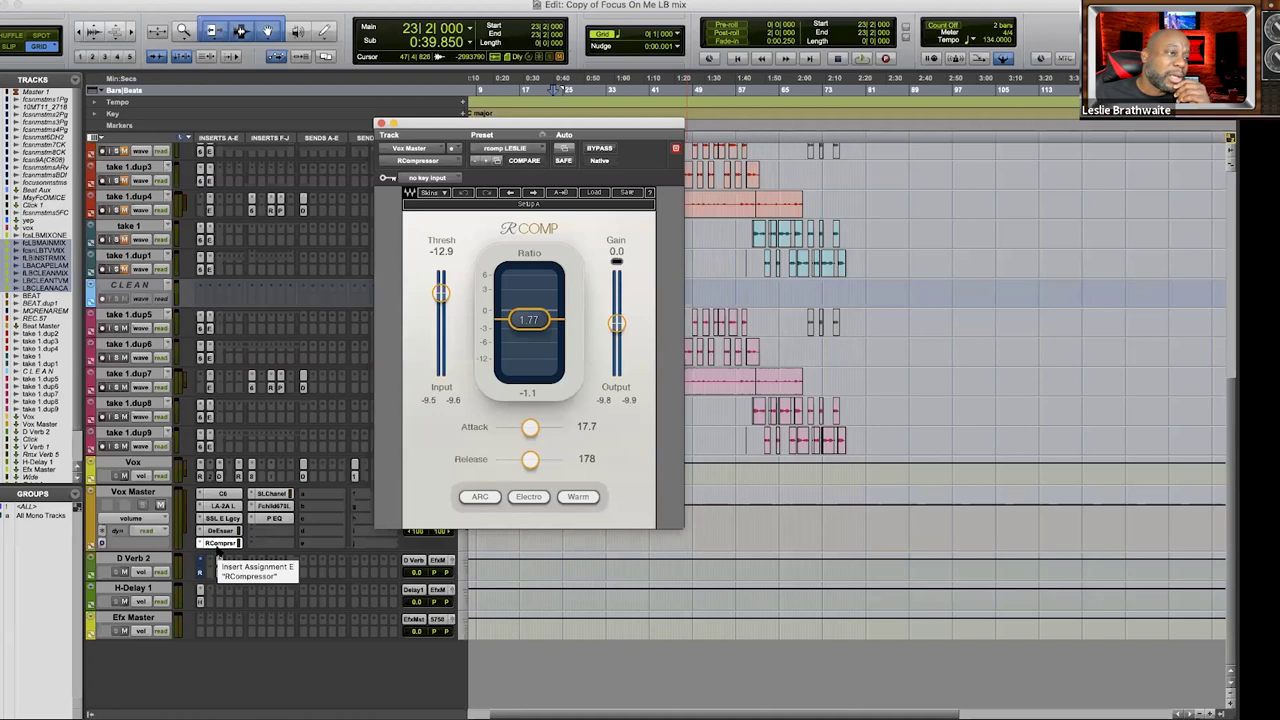
Compare the Vox Master's SSLChannel with its RCompressor, and inspect the Fairchild 670 and Precision Equalizer that follow in the chain
left_click(274, 495)
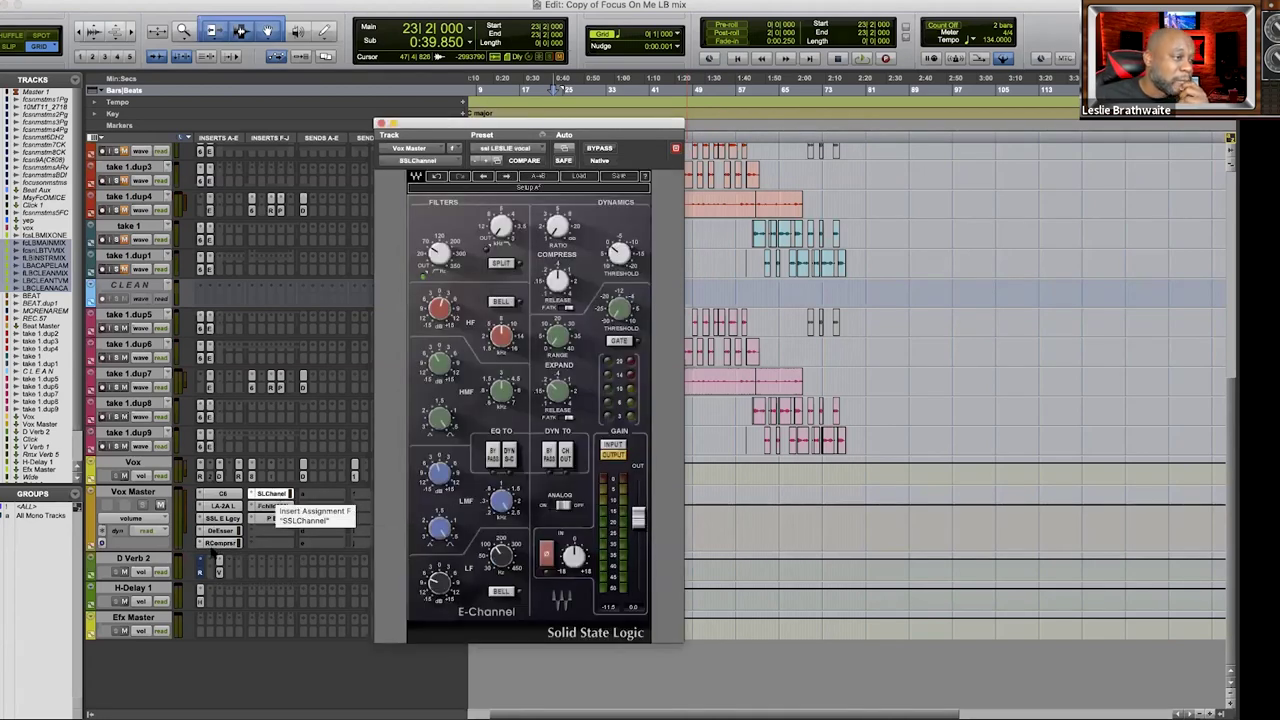
left_click(220, 543)
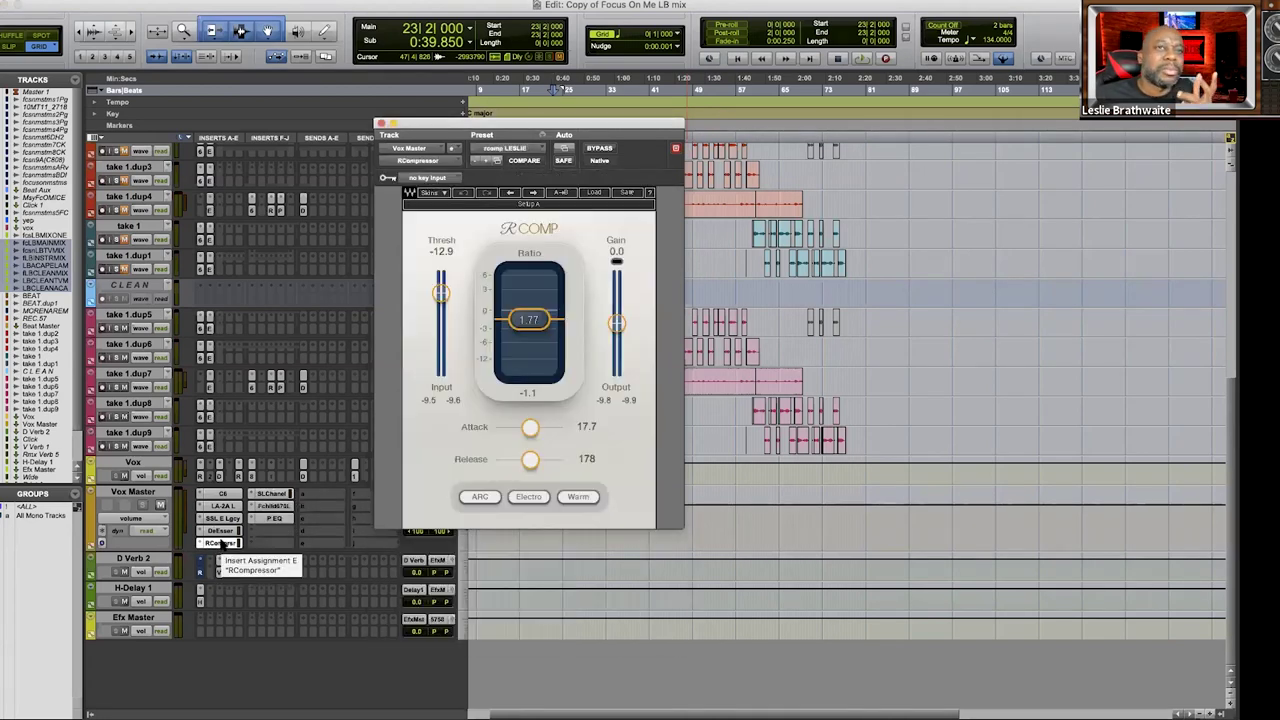
left_click(275, 495)
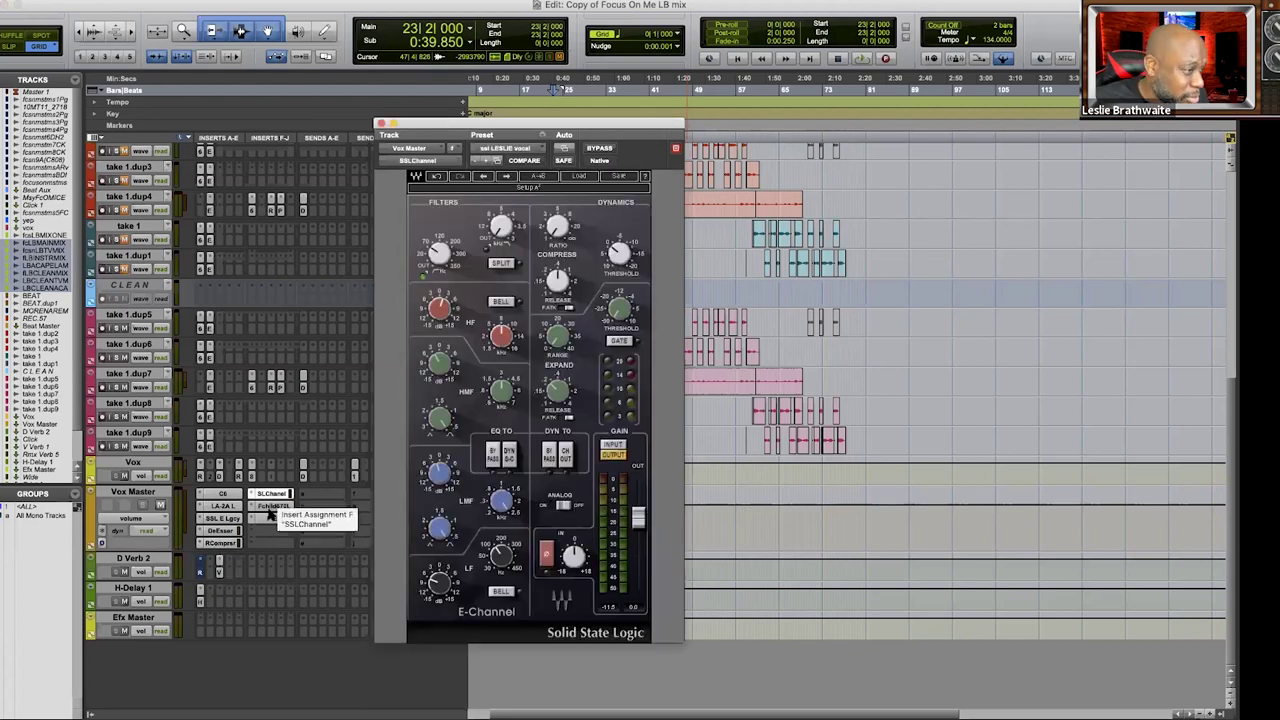
left_click(272, 507)
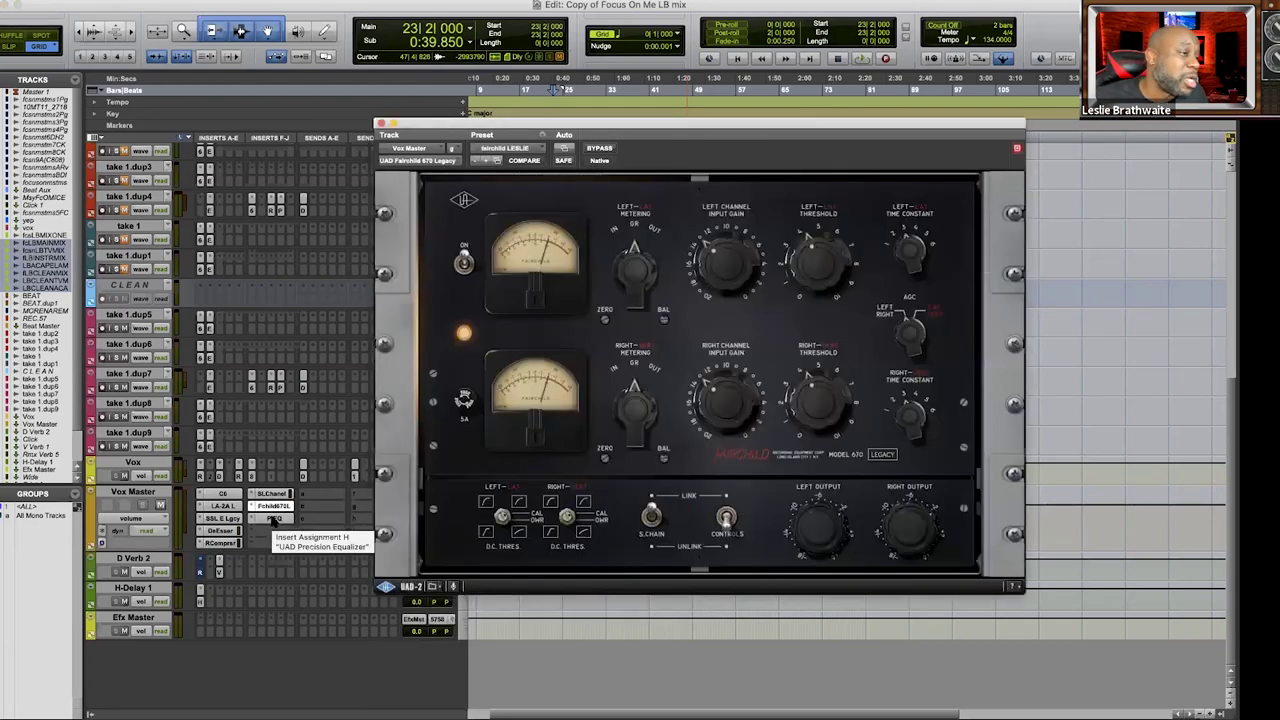
left_click(272, 519)
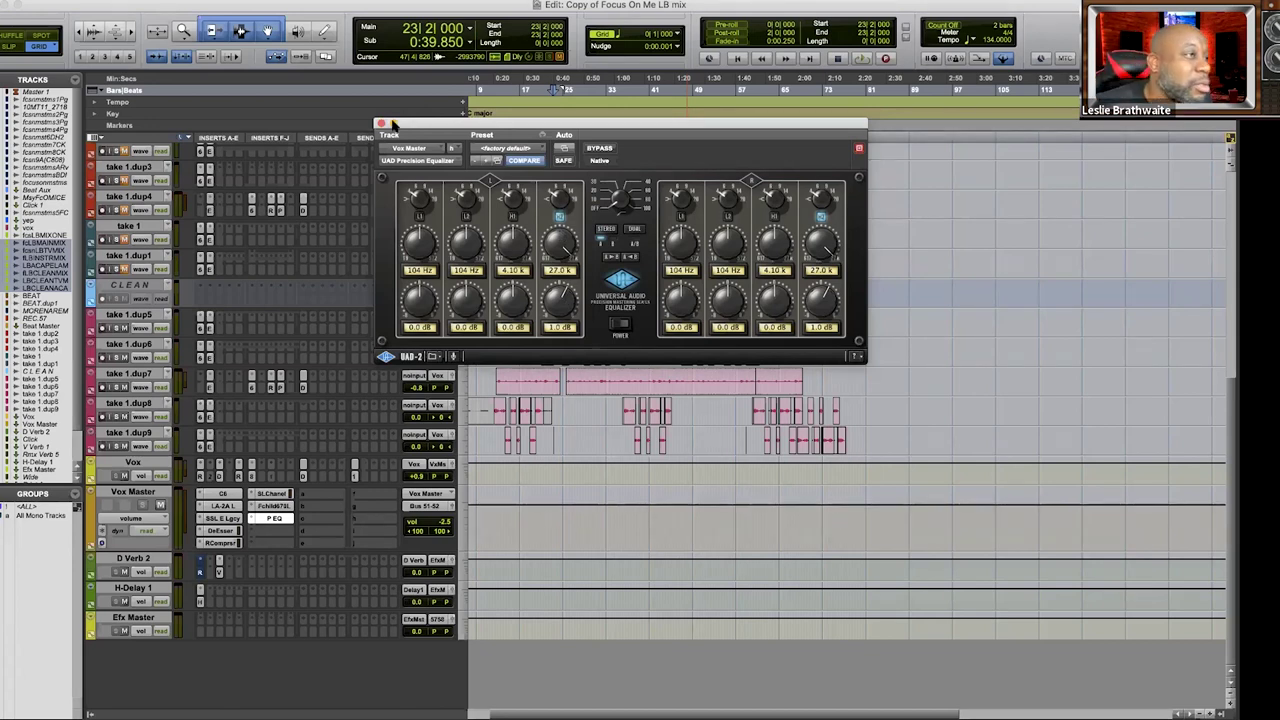
left_click(382, 124)
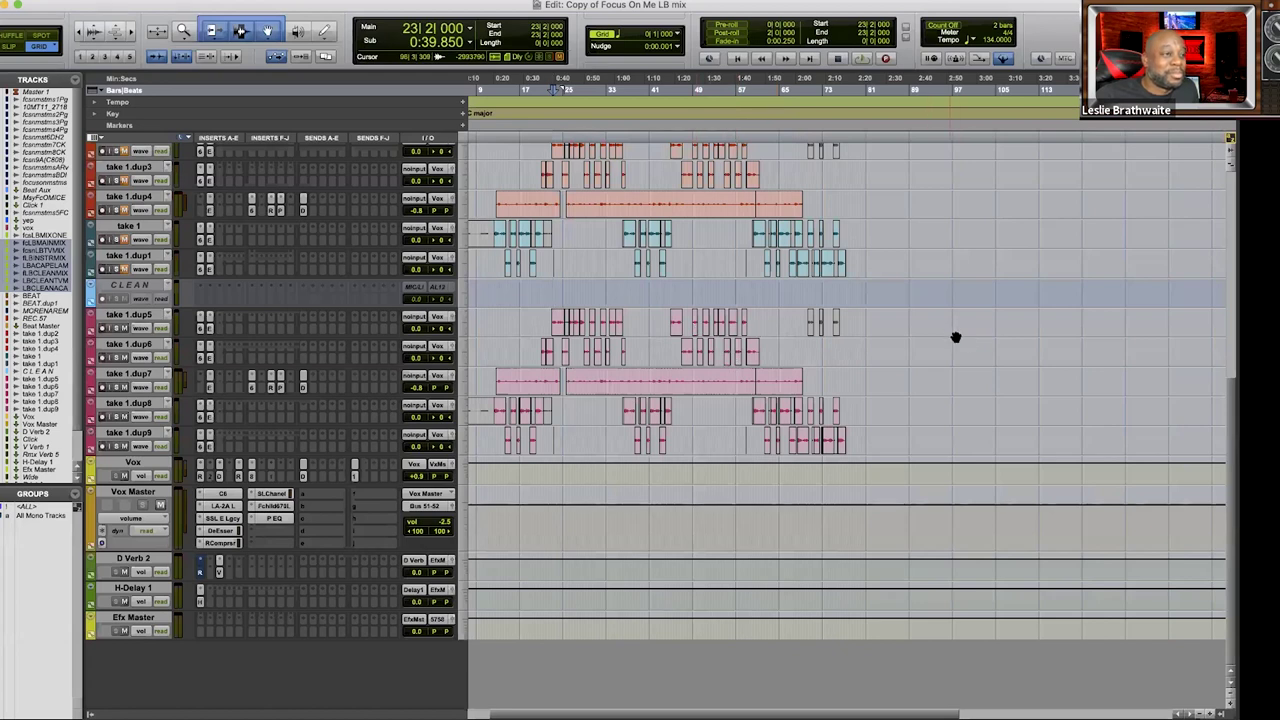
Place the playback position at 20|4|000 and listen to a short passage
scroll(935, 329, "up", 3)
scroll(935, 329, "up", 5)
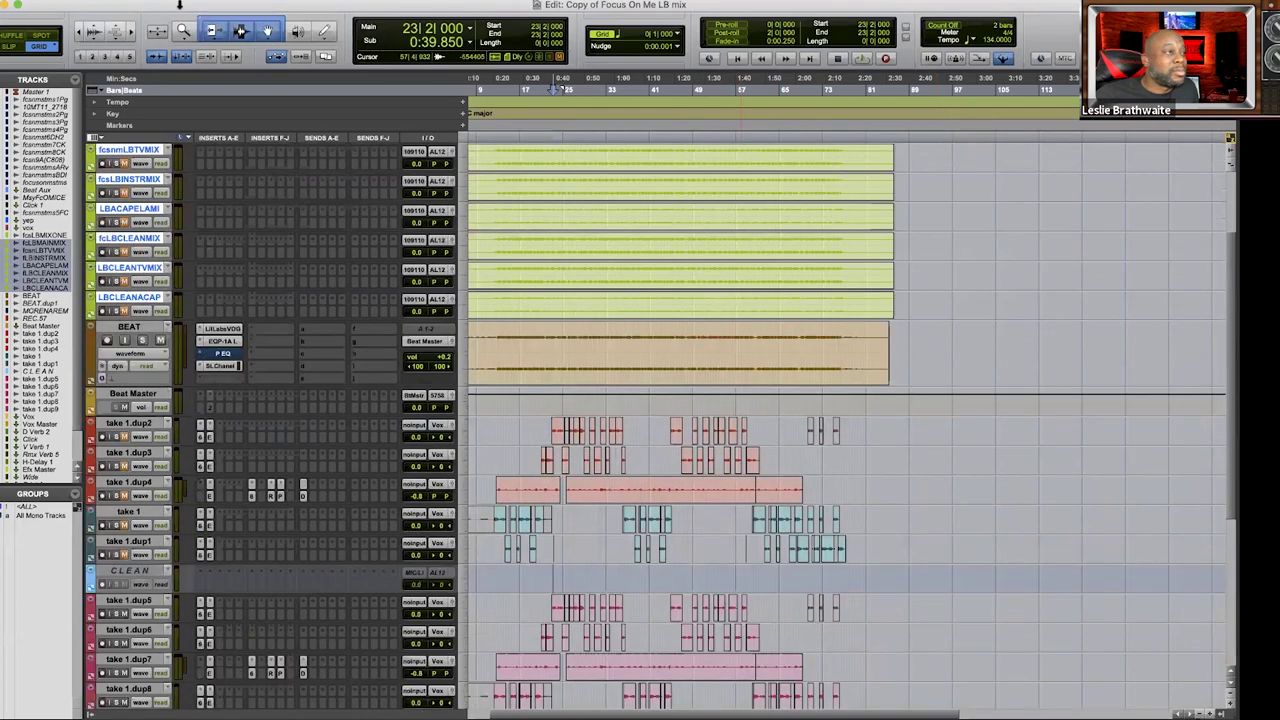
left_click(538, 404)
key("space")
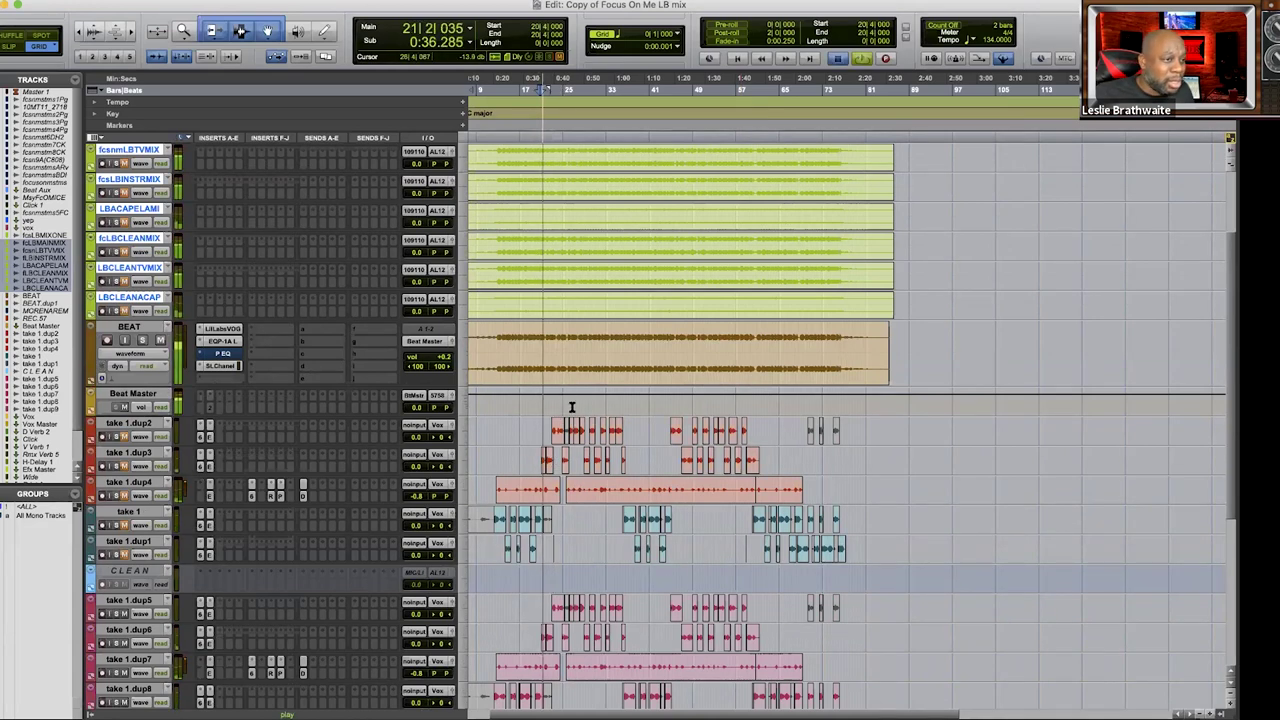
key("space")
Replay the passage from the same position while viewing the vocal tracks down to the Vox Master, and stop playback
scroll(572, 250, "up", 3)
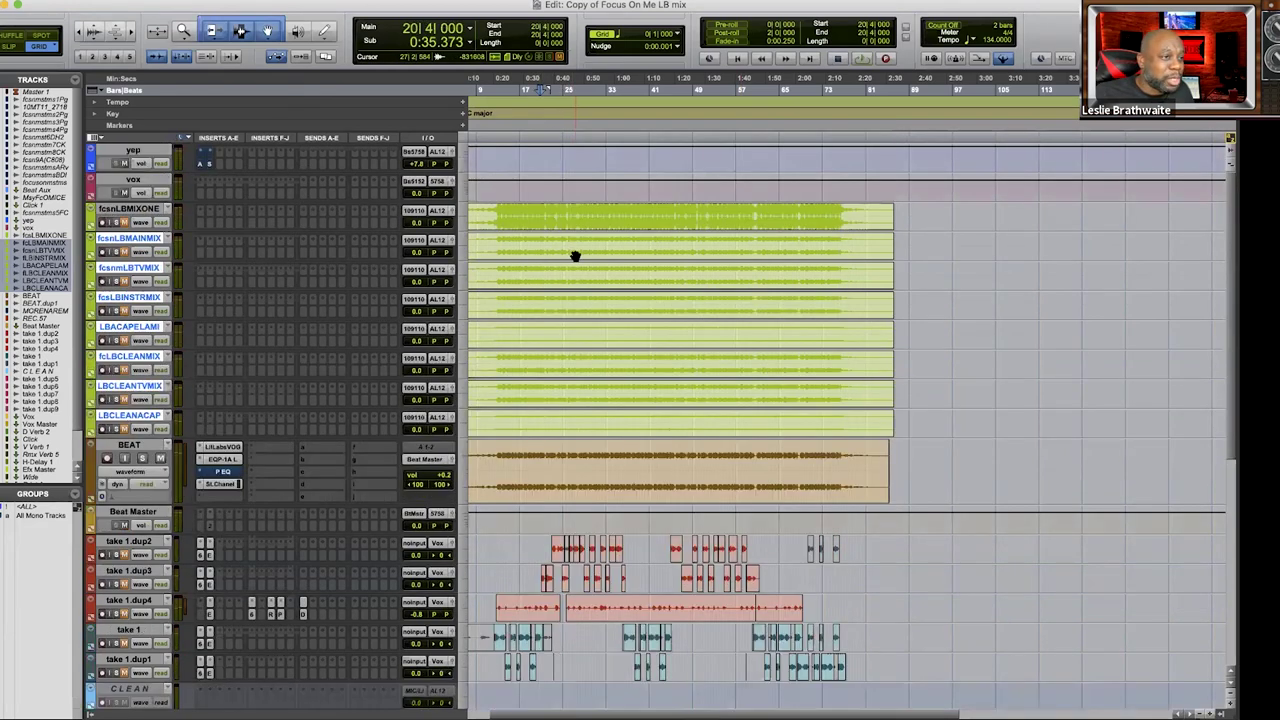
key("space")
scroll(595, 323, "down", 4)
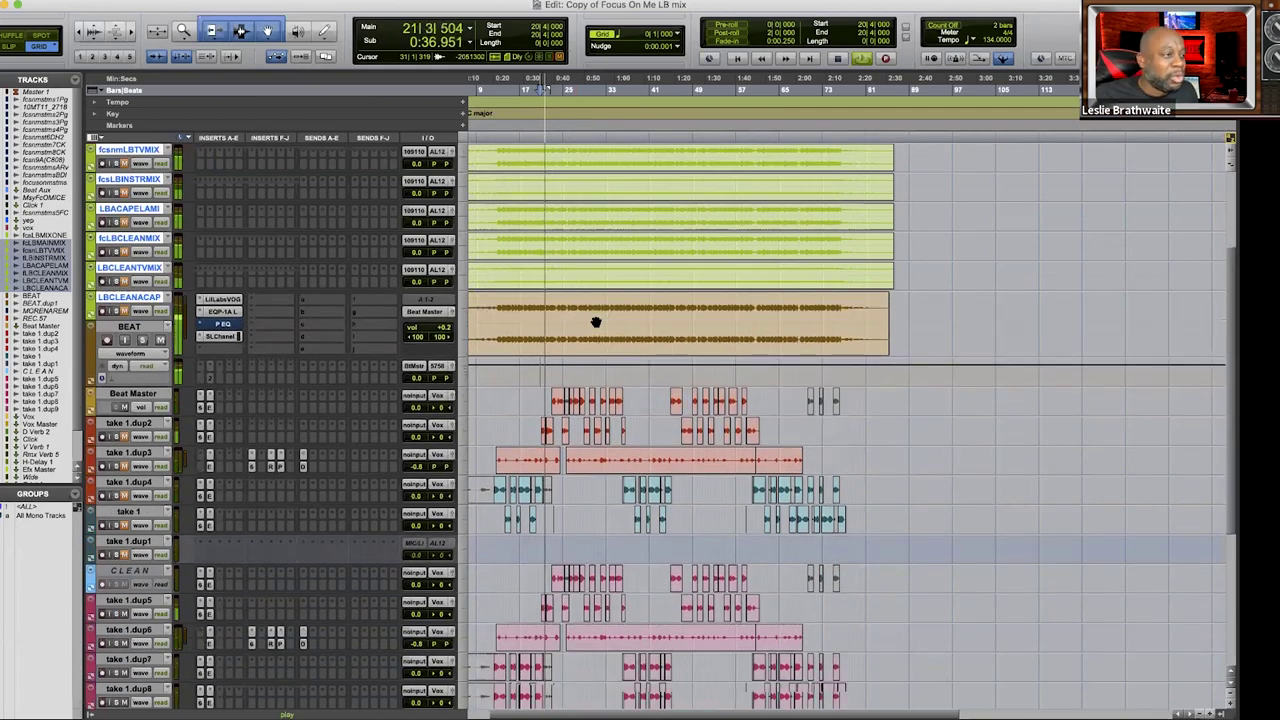
scroll(574, 320, "down", 8)
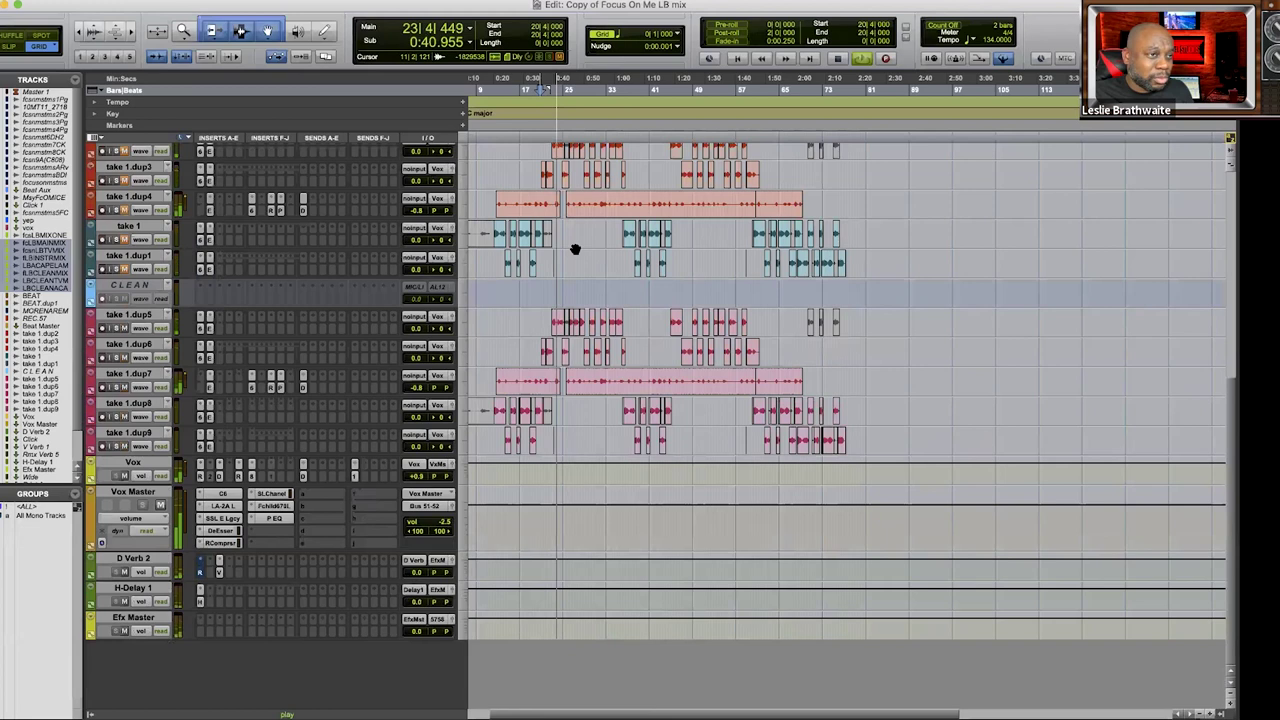
key("space")
Increase the vertical waveform zoom of the audio clips in the beat, mix and vocal tracks
scroll(520, 280, "up", 5)
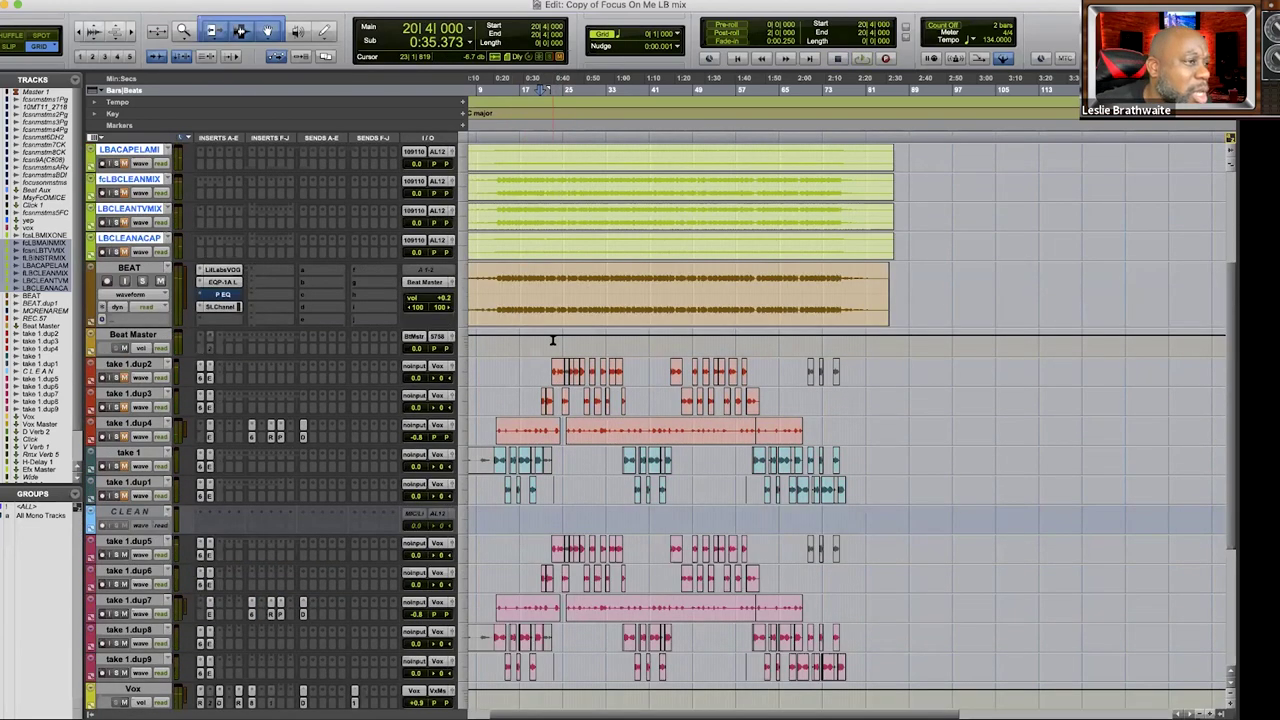
scroll(545, 345, "up", 1)
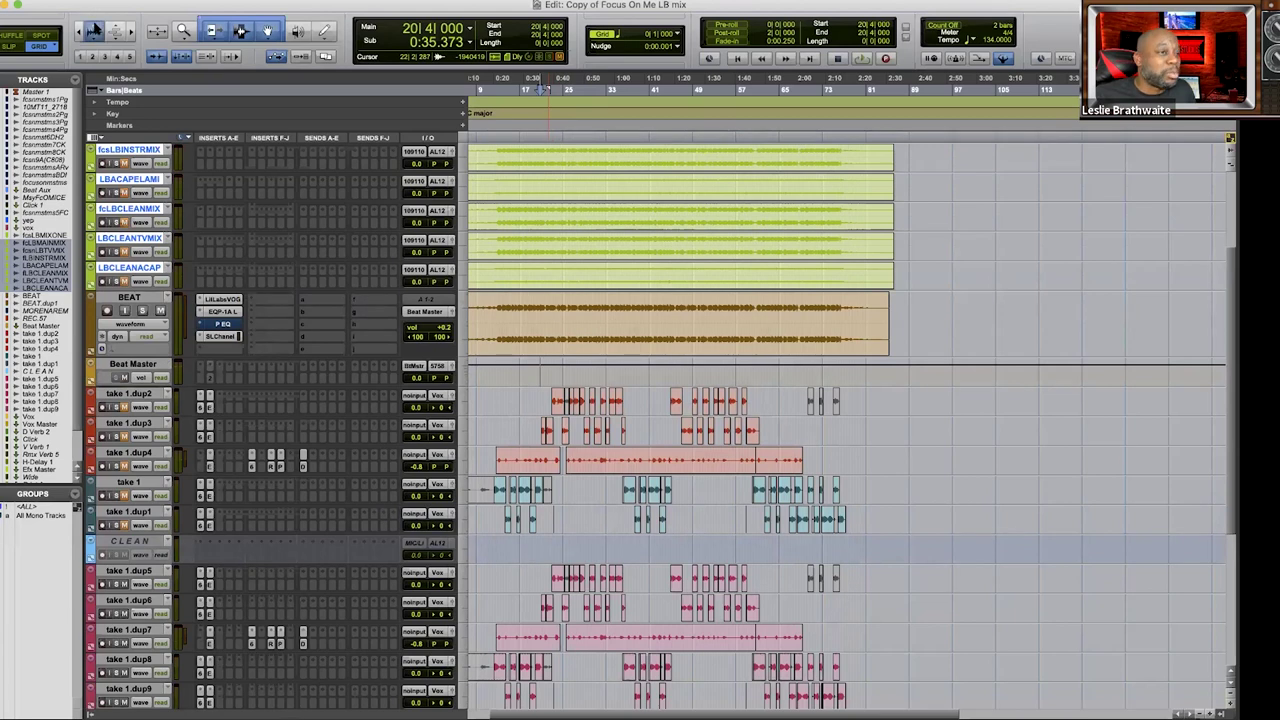
key("super+bracketright")
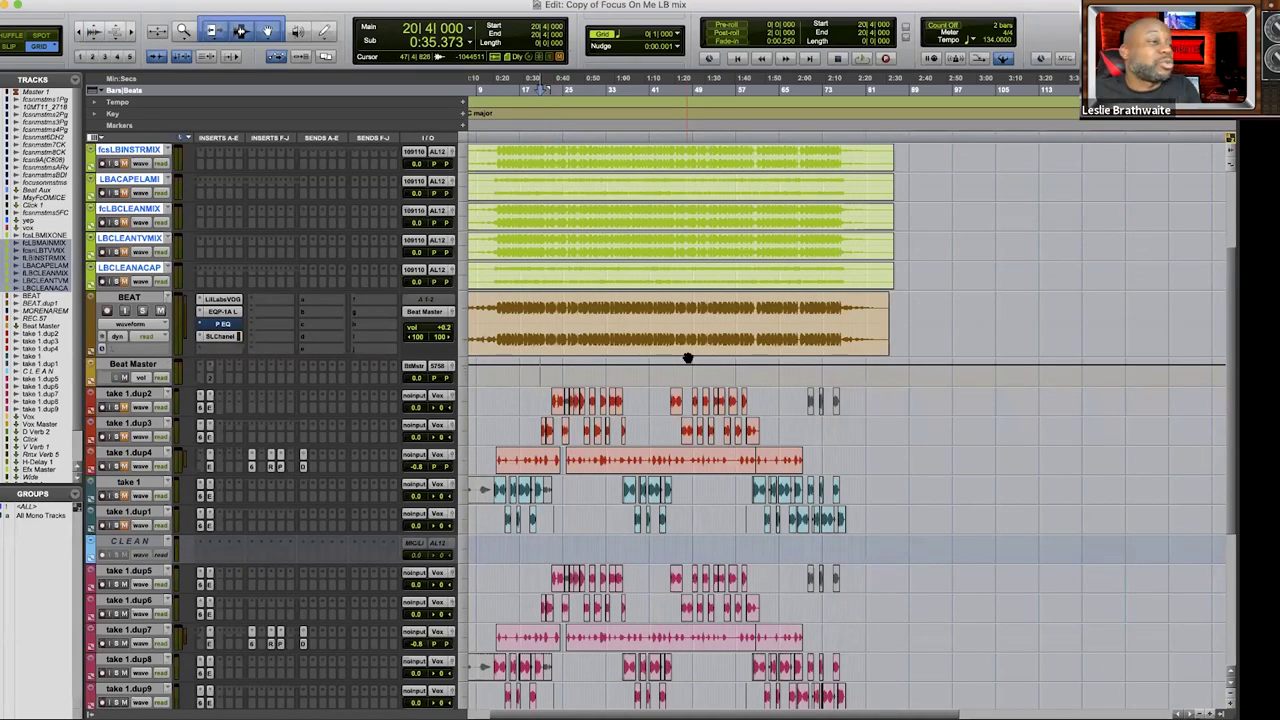
Inspect the REQ 6 equalizer and Auto-Tune EFX inserts on the take 1.dup5 vocal track, closing each one
scroll(686, 357, "down", 3)
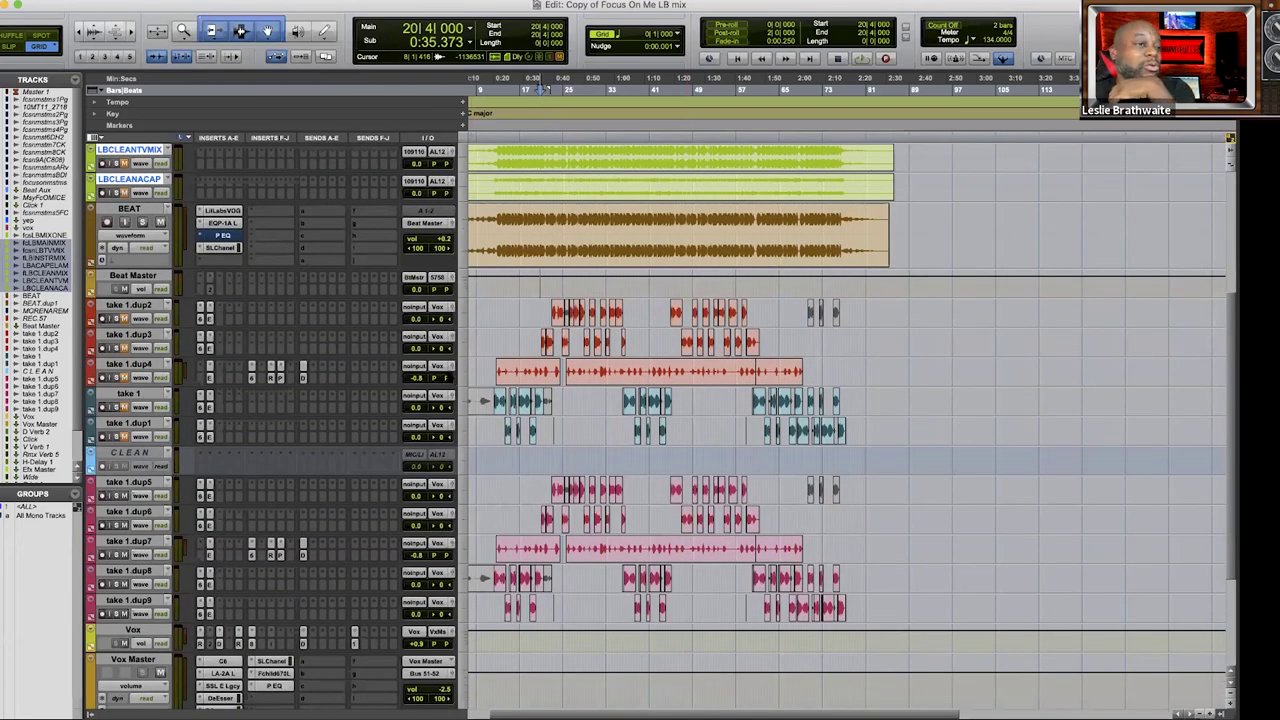
scroll(540, 346, "down", 5)
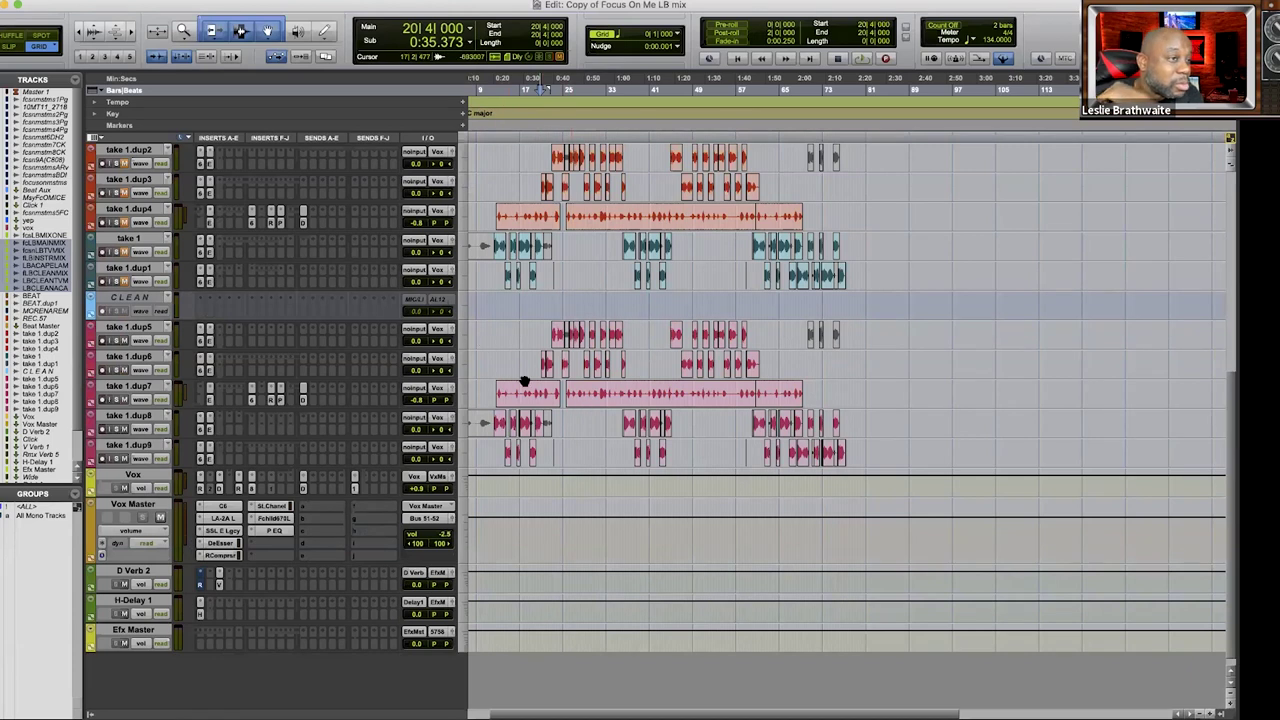
left_click(201, 341)
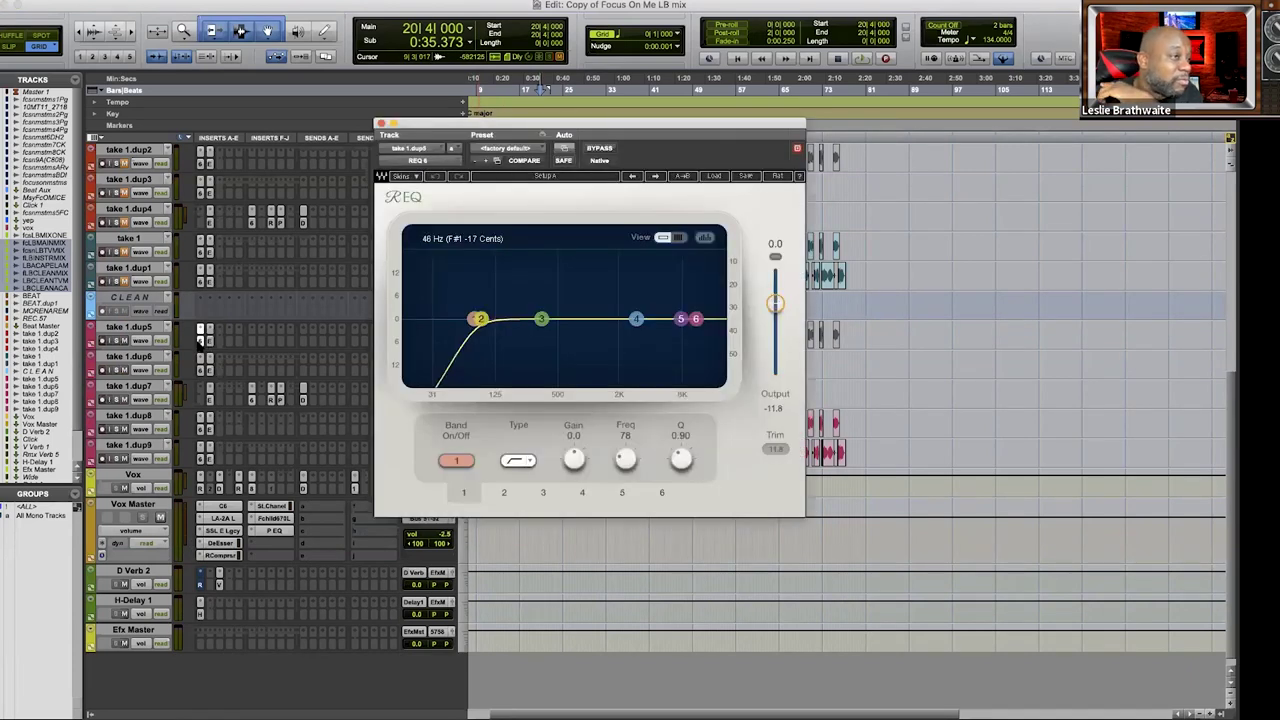
left_click(202, 341)
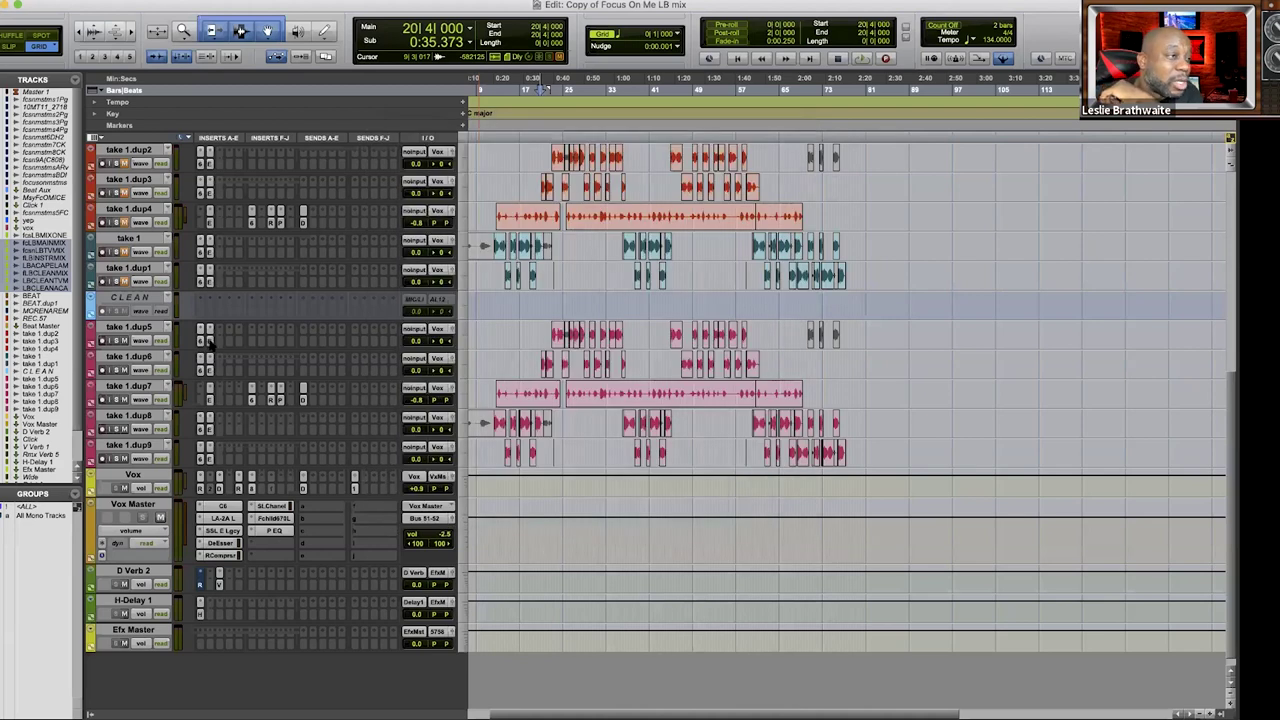
left_click(208, 341)
left_click(208, 341)
left_click(208, 341)
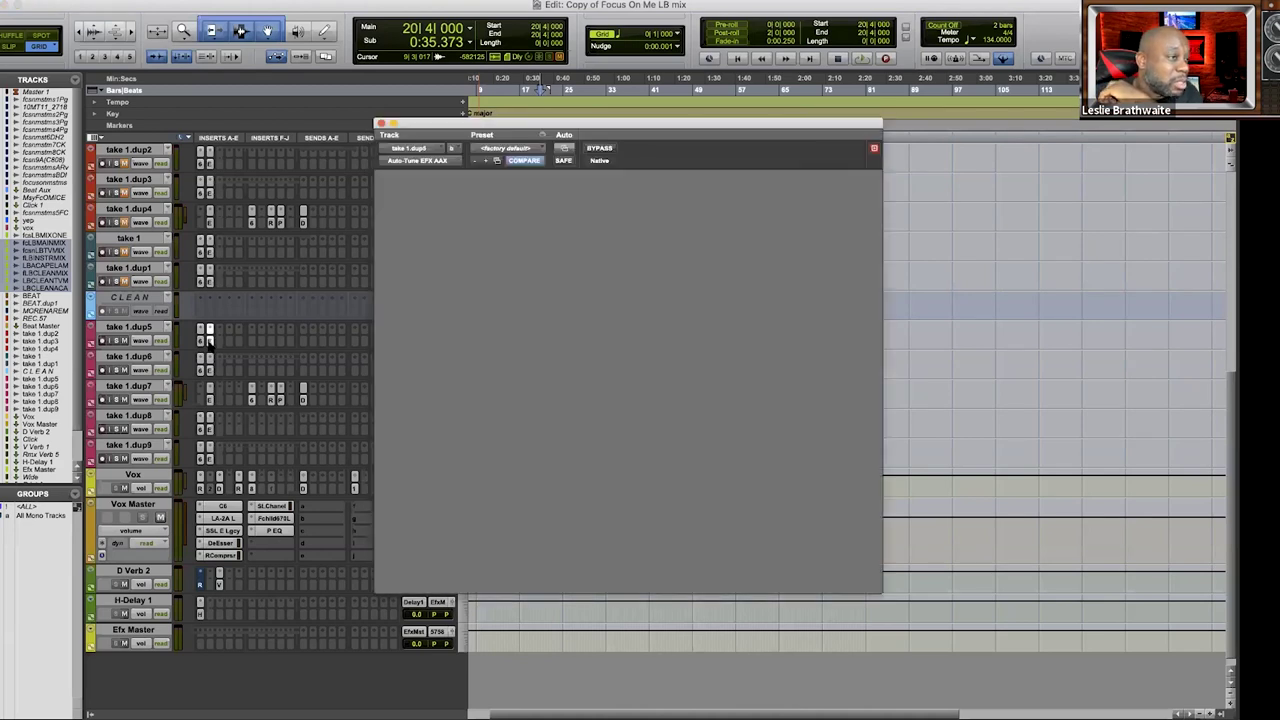
left_click(208, 341)
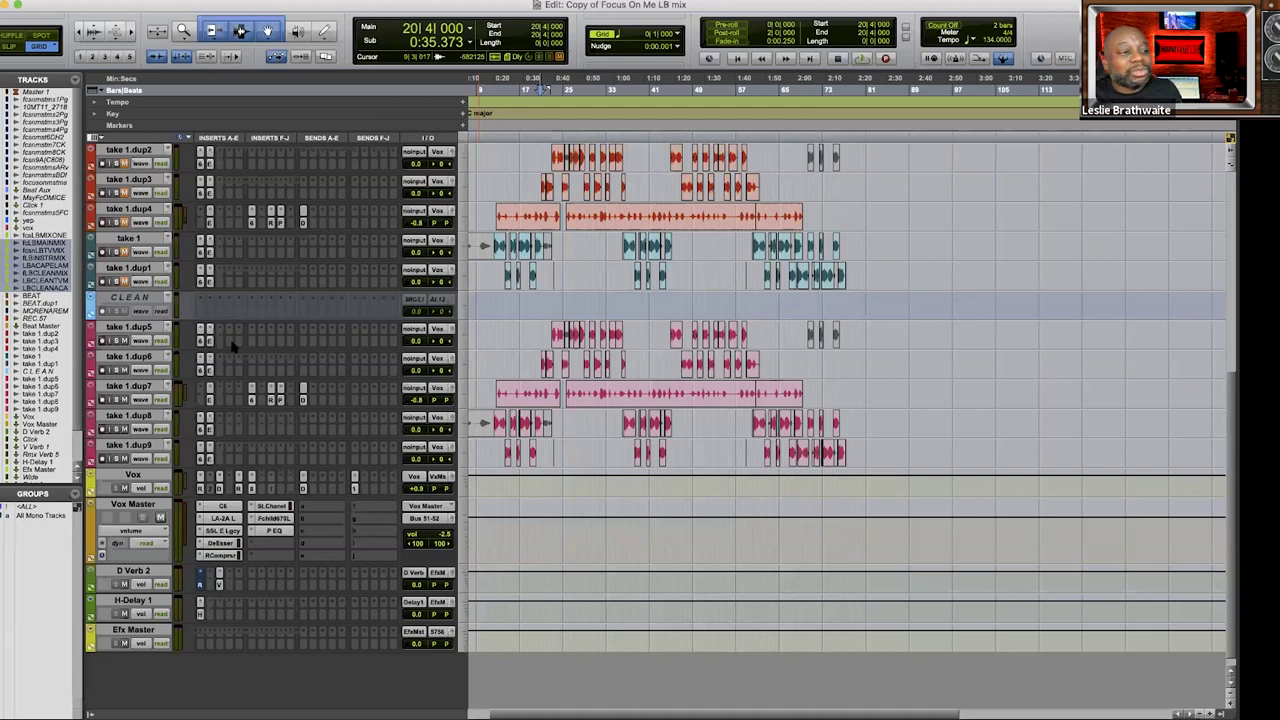